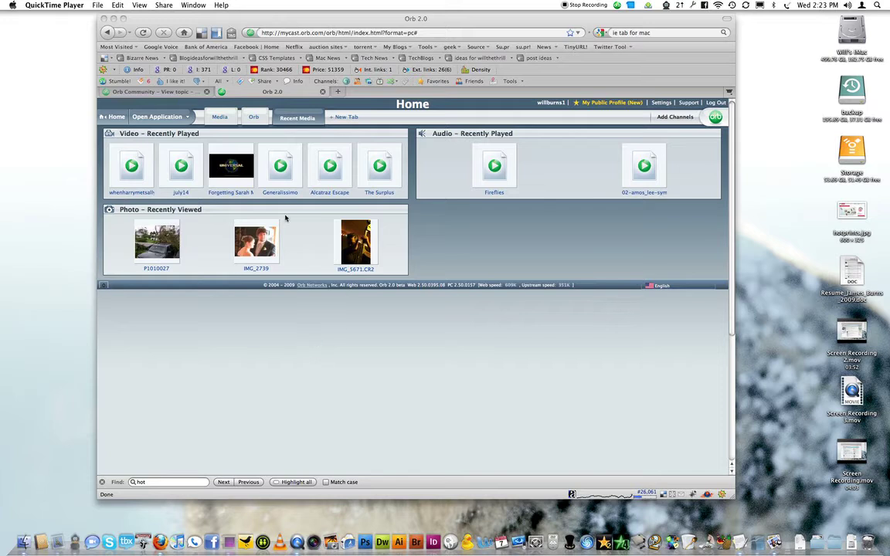
Switch the home page to the Media tab
click(157, 118)
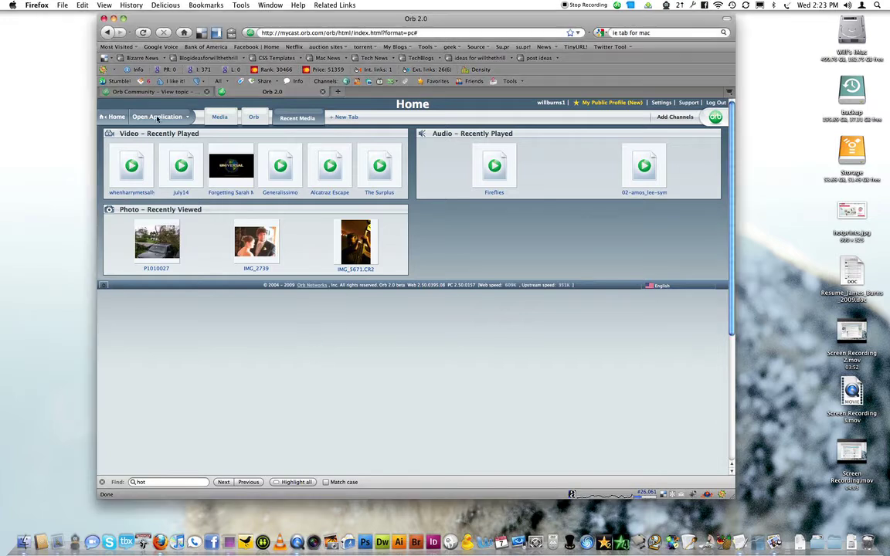
click(157, 118)
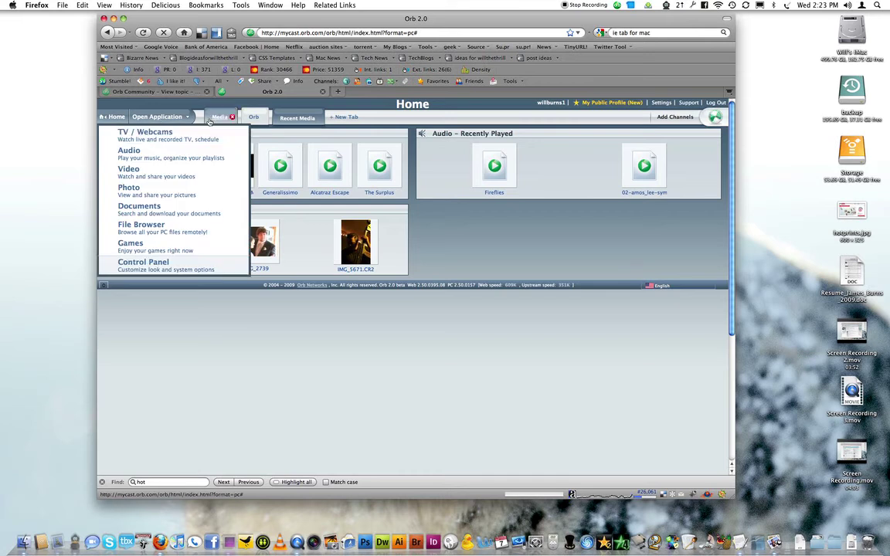
click(232, 117)
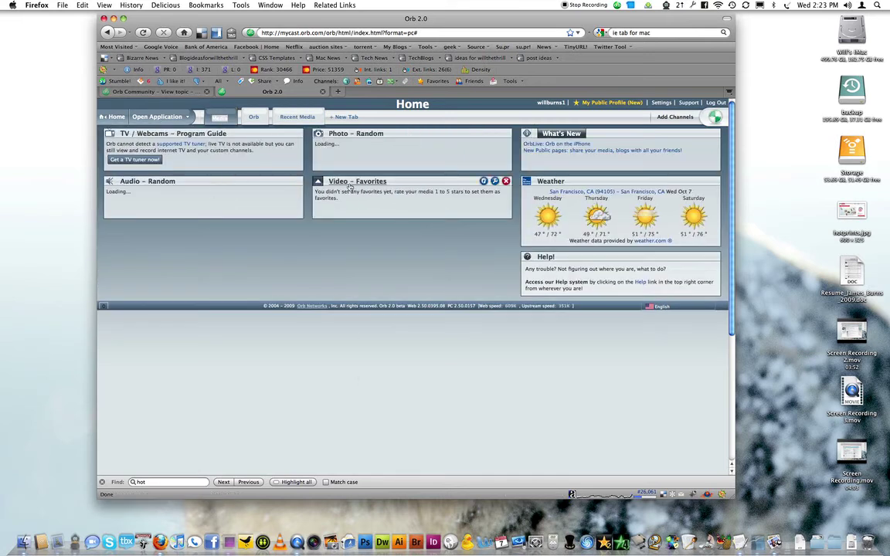
Open the Audio application and browse the iTunes folders to the Want album by 3OH!3
click(158, 116)
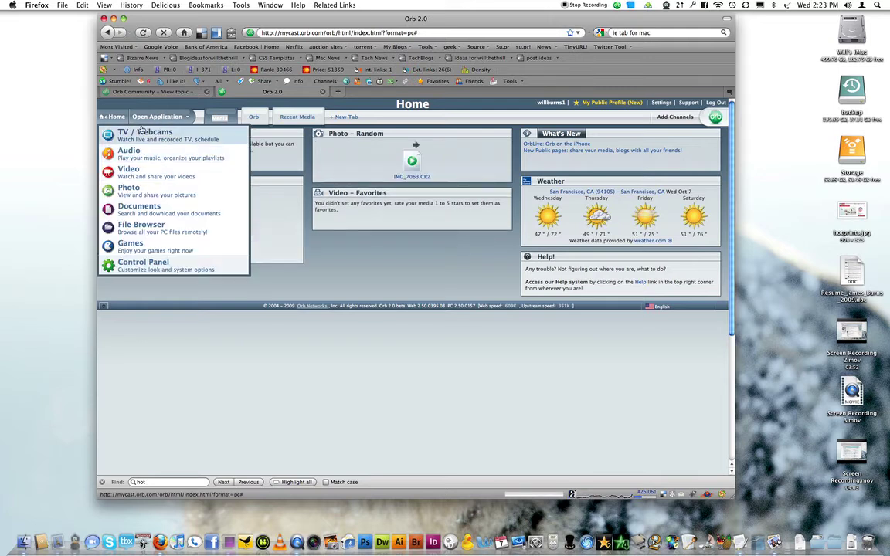
click(137, 153)
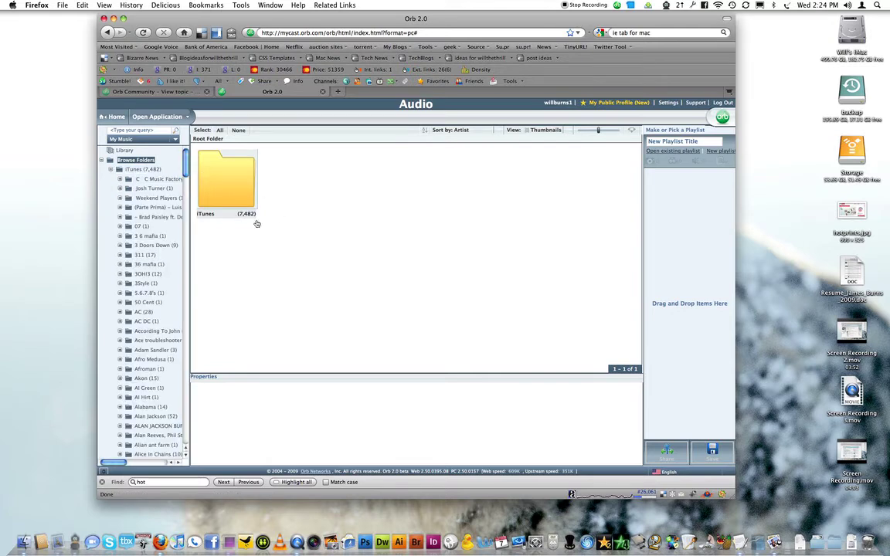
click(139, 275)
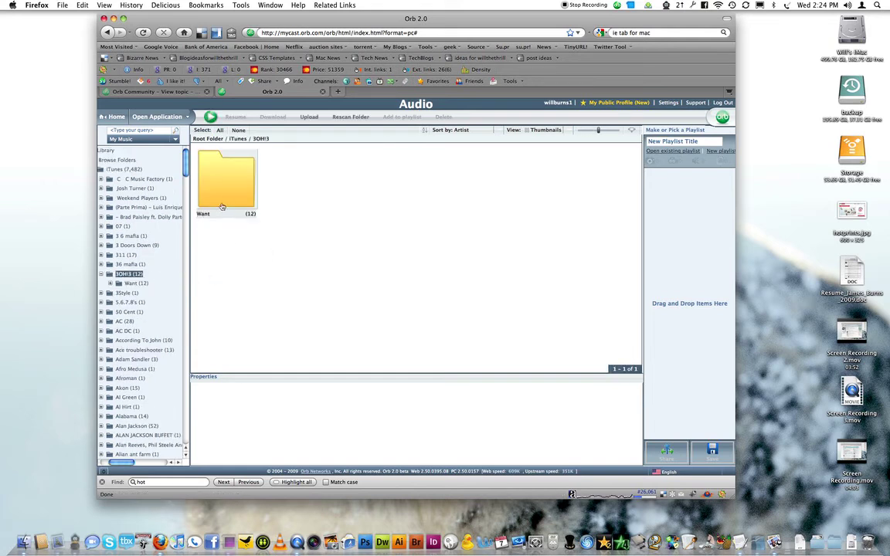
double_click(204, 179)
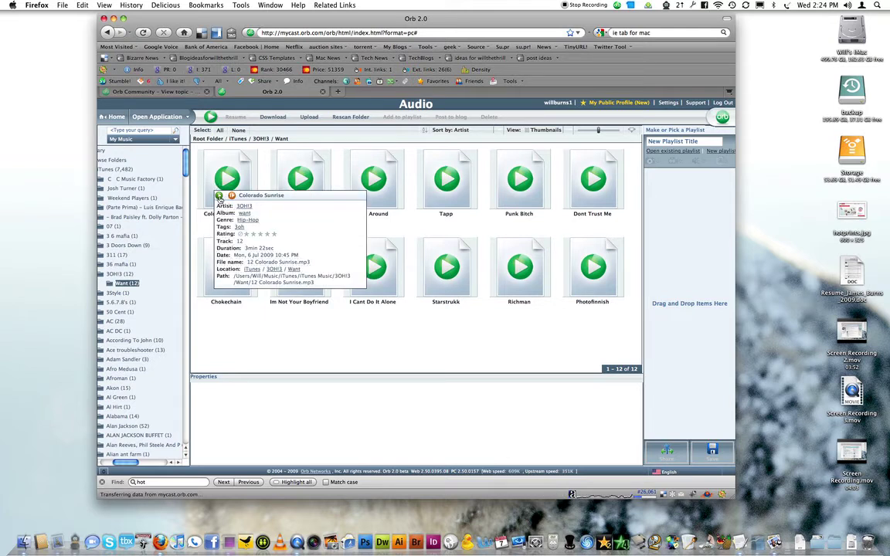
Play Colorado Sunrise at a lower player volume and close the player
click(220, 198)
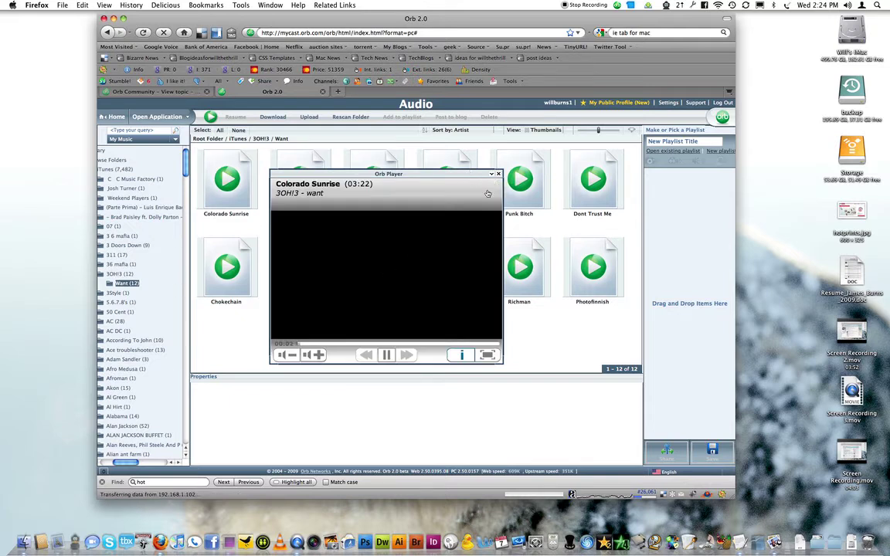
click(283, 355)
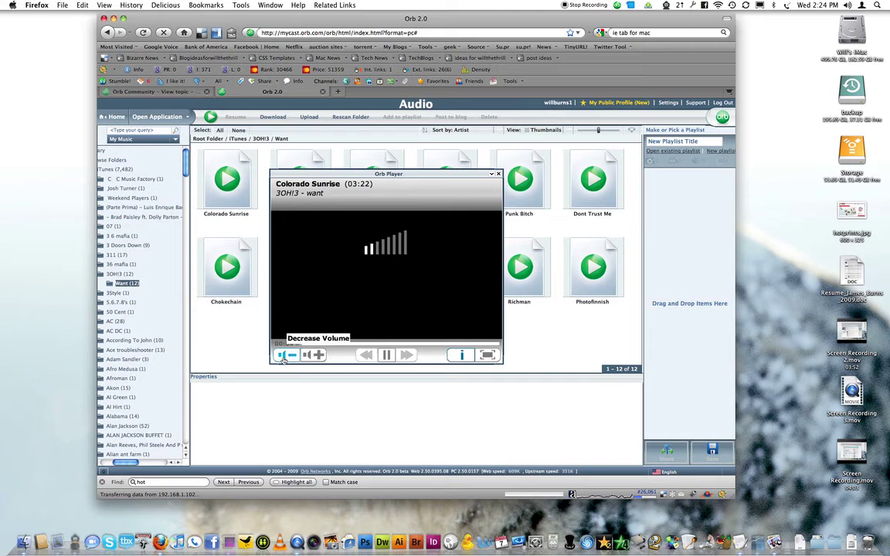
click(499, 176)
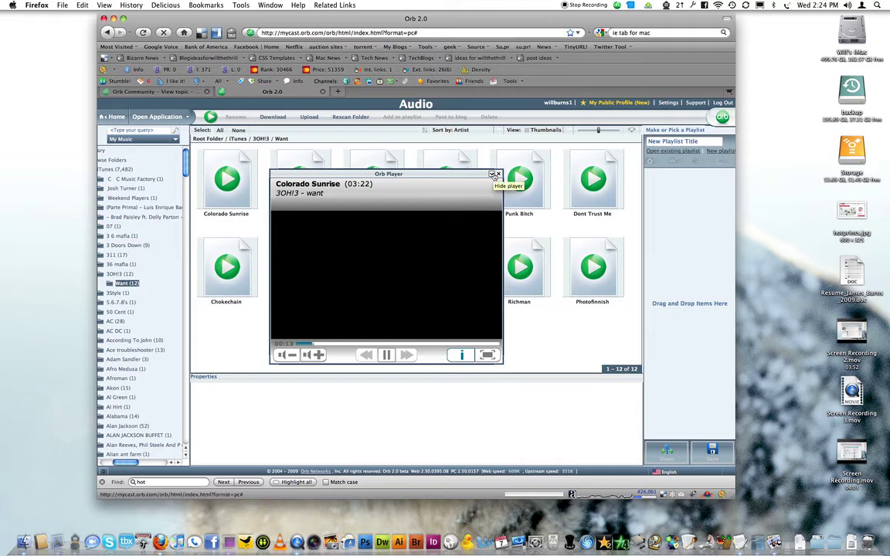
click(498, 175)
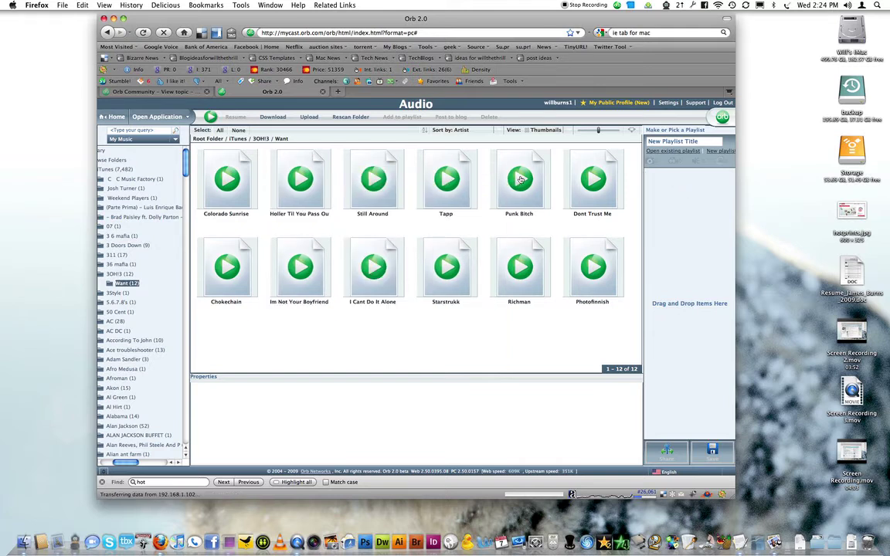
Add Punk Bitch, Still Around and Holler Til You Pass Out to a playlist, with Dont Trust Me as its first track
drag(519, 179, 675, 204)
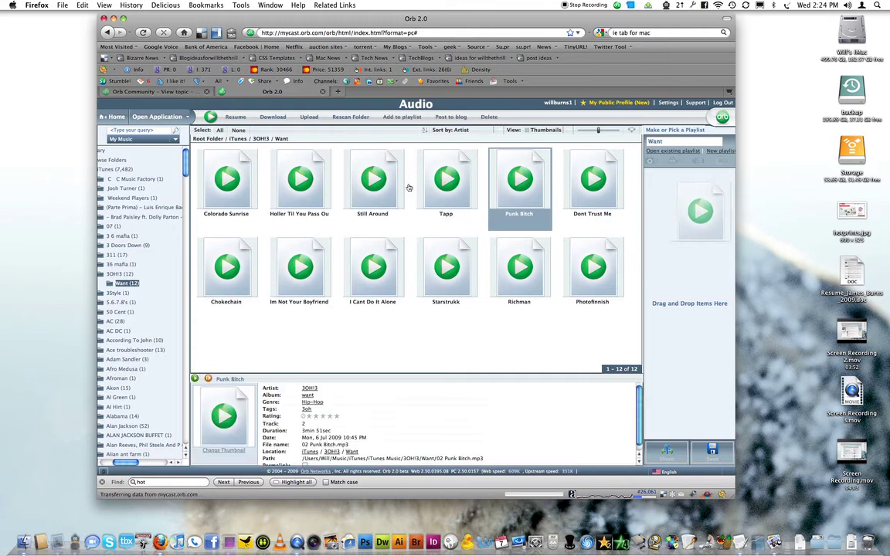
drag(375, 184, 680, 232)
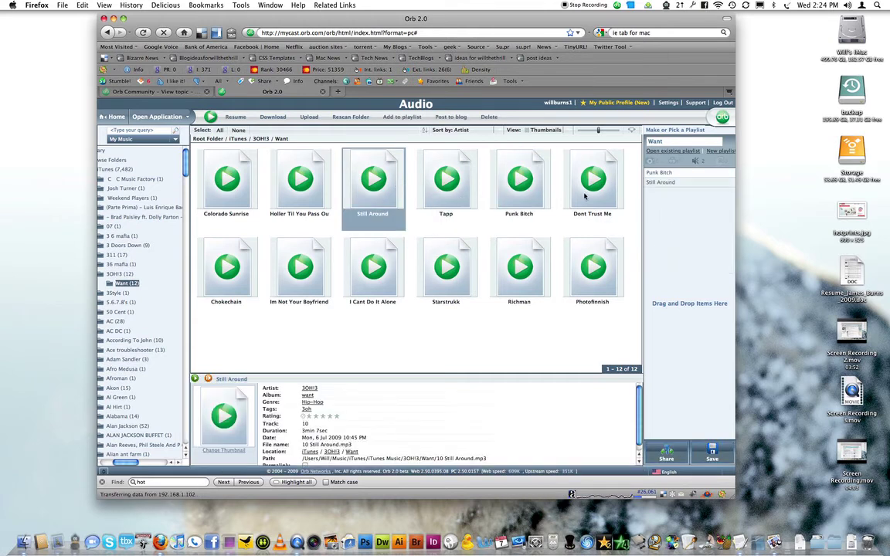
drag(300, 179, 653, 232)
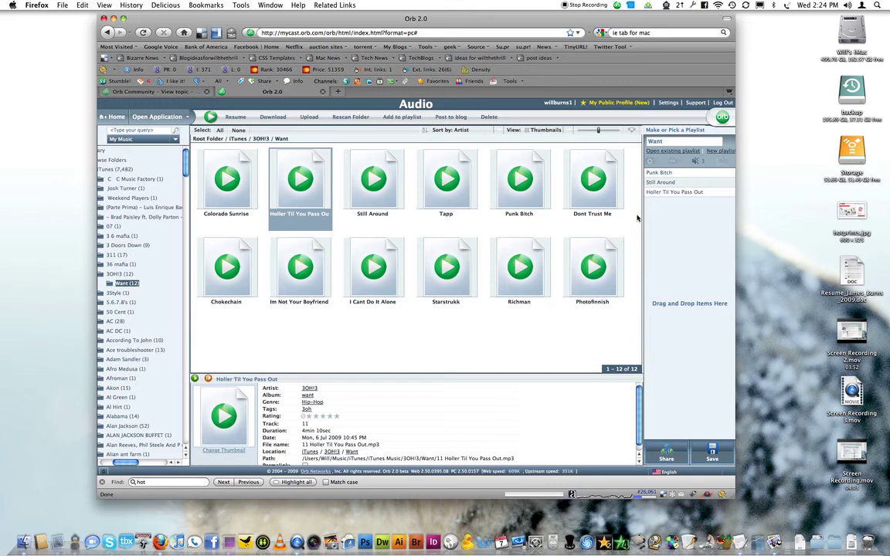
drag(594, 179, 653, 174)
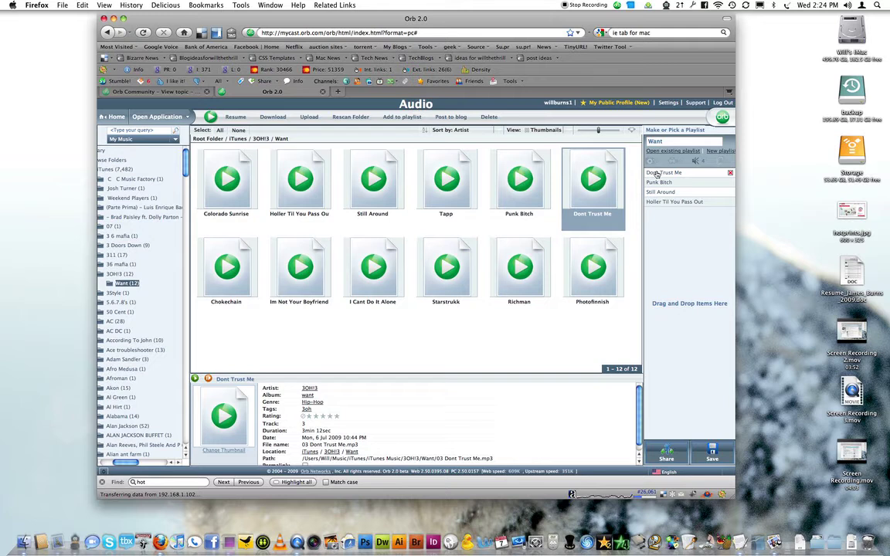
Play Dont Trust Me from its playlist entry, hide the player and raise the system volume
drag(657, 175, 653, 182)
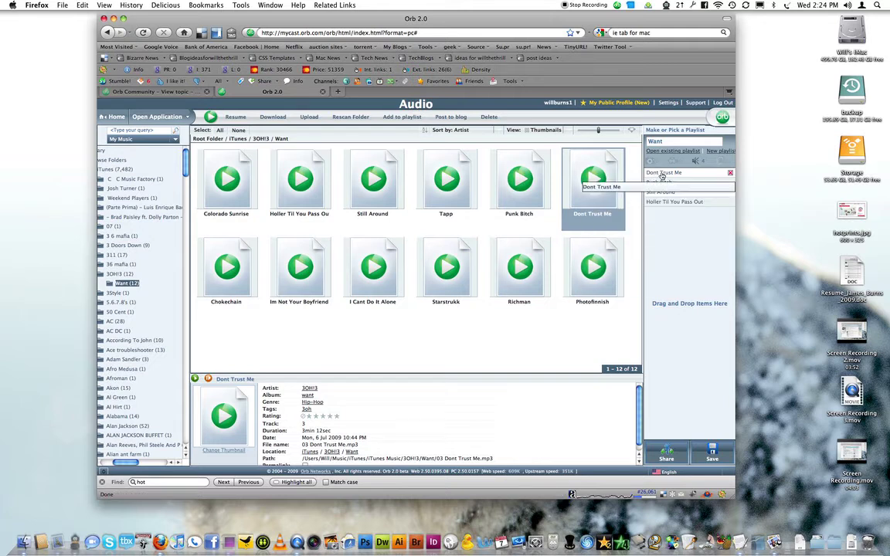
mouse_move(652, 185)
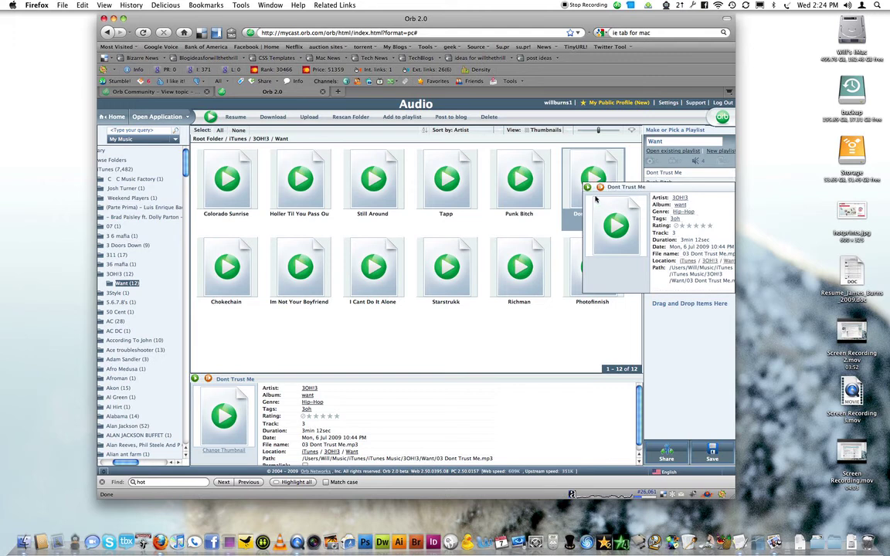
click(587, 187)
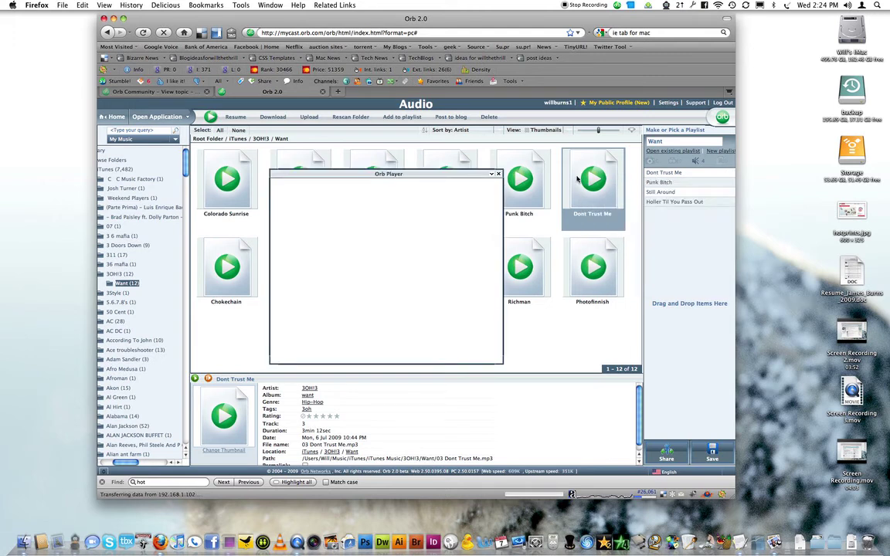
click(491, 176)
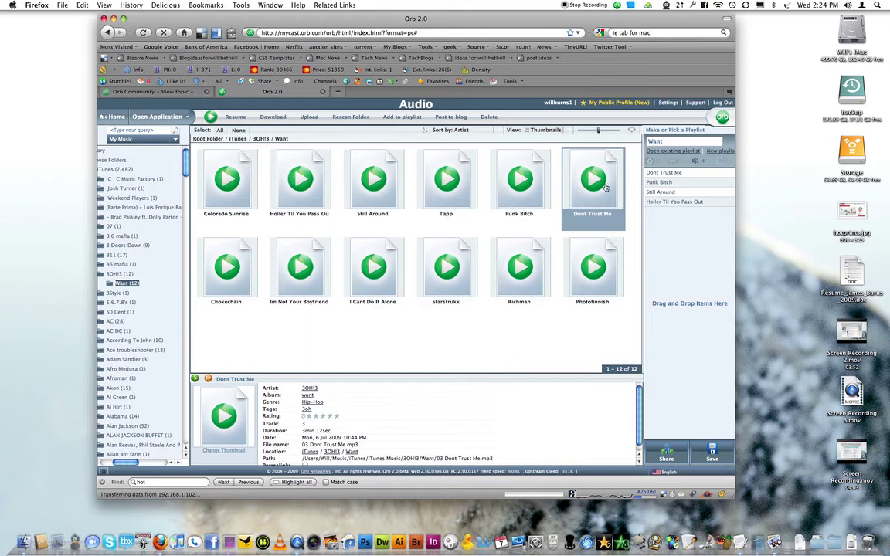
key(XF86AudioRaiseVolume)
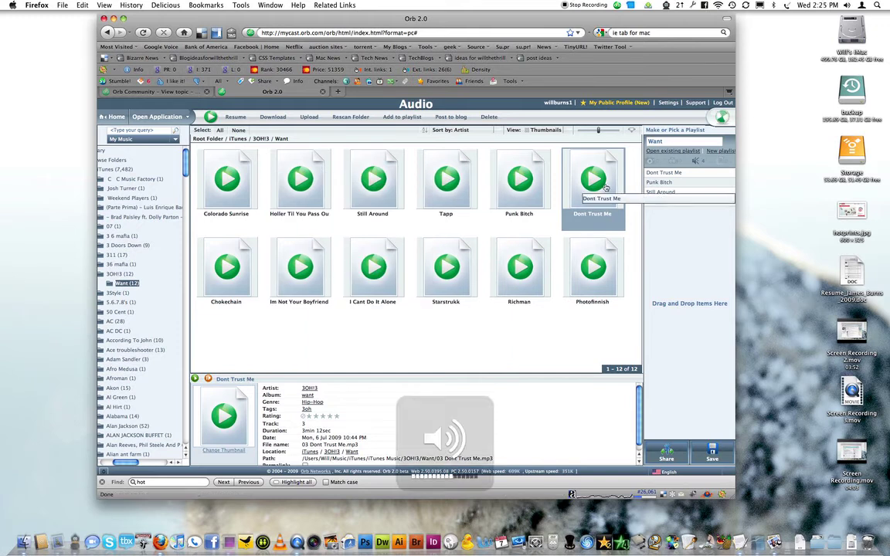
mouse_move(605, 188)
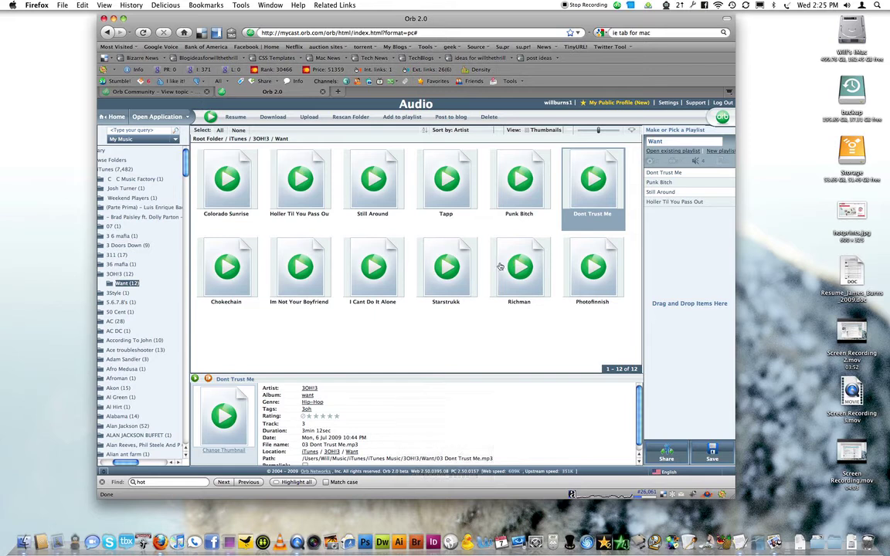
Pause Dont Trust Me and close the player
click(154, 116)
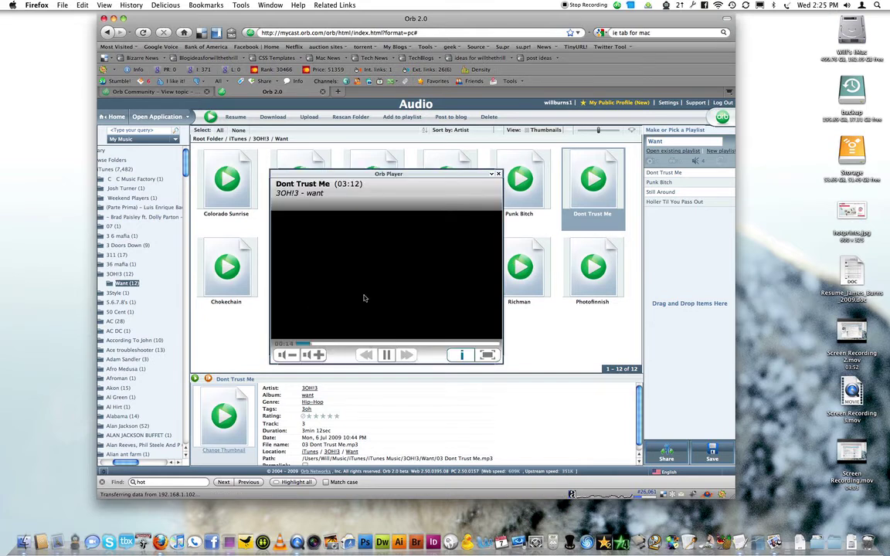
click(389, 355)
click(498, 174)
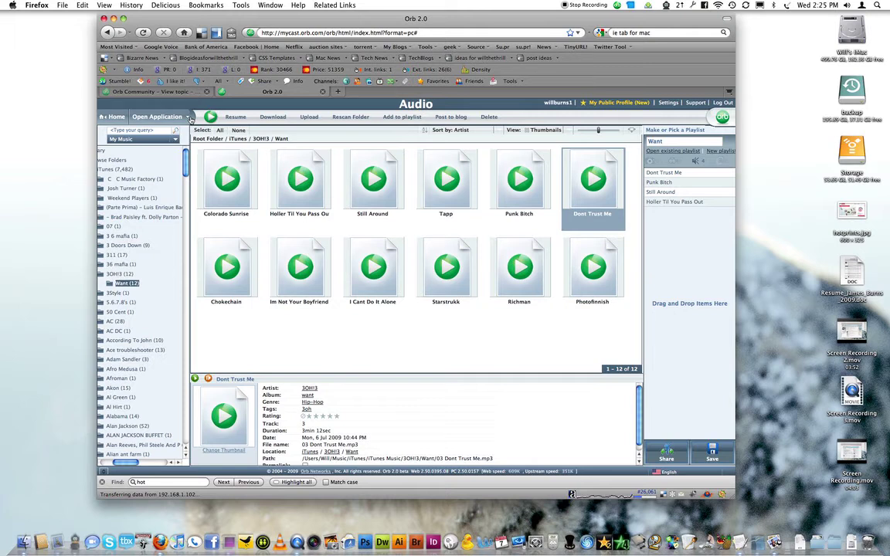
Open the Video application, discarding the unsaved playlist changes
click(163, 114)
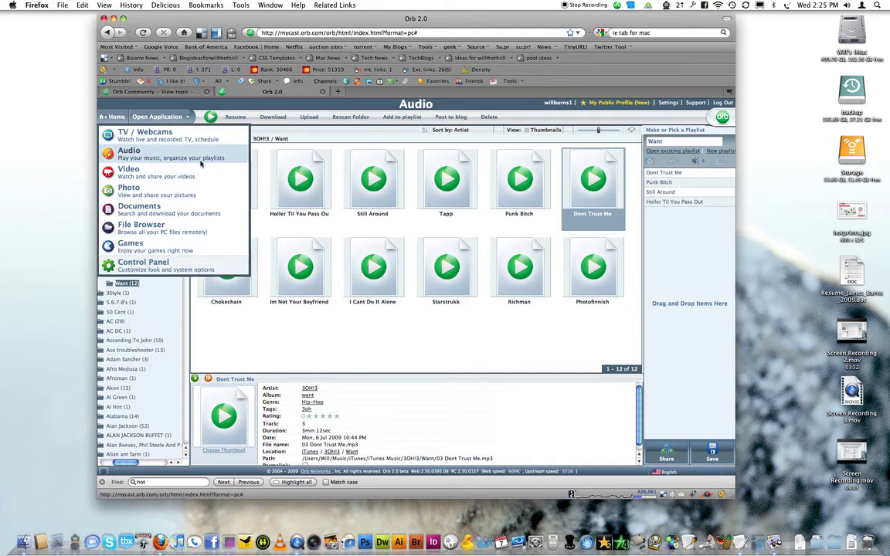
click(170, 178)
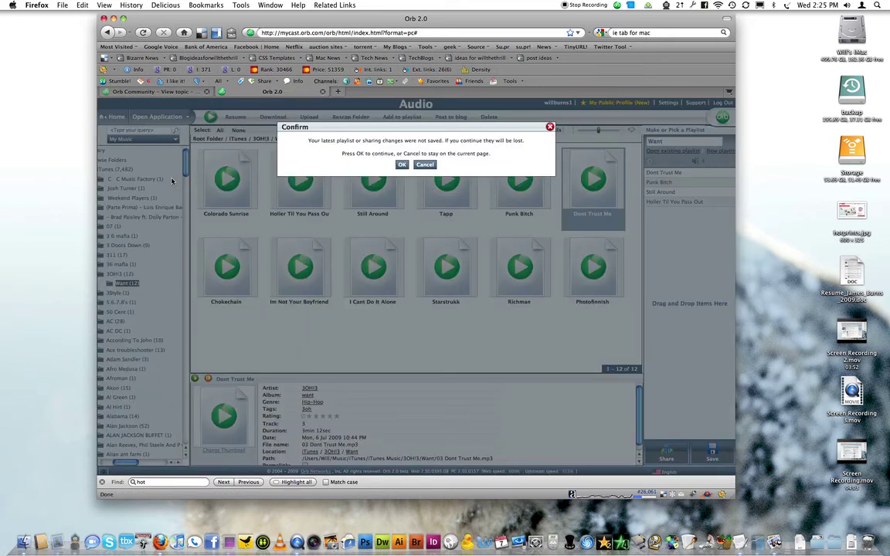
key(Return)
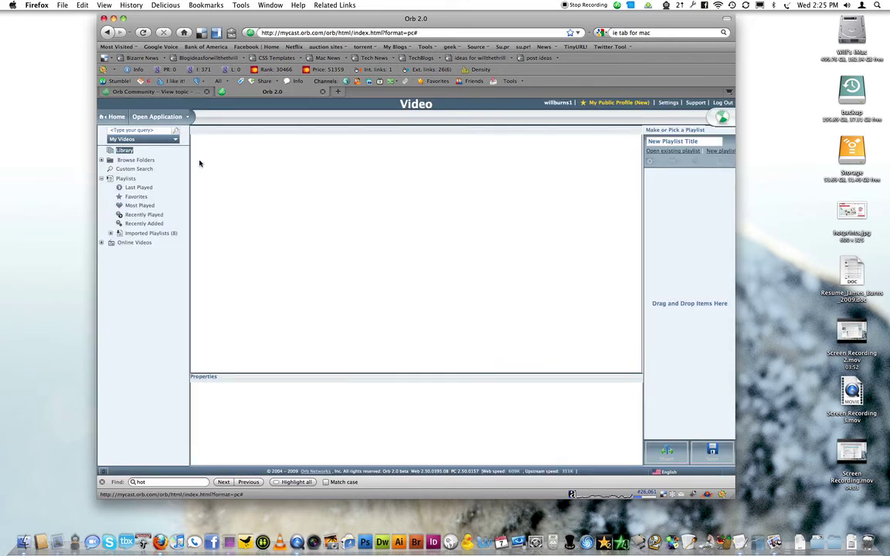
Play BACK_TO_THE_FUTURE-1 from the long videos in the library and close the player
click(140, 169)
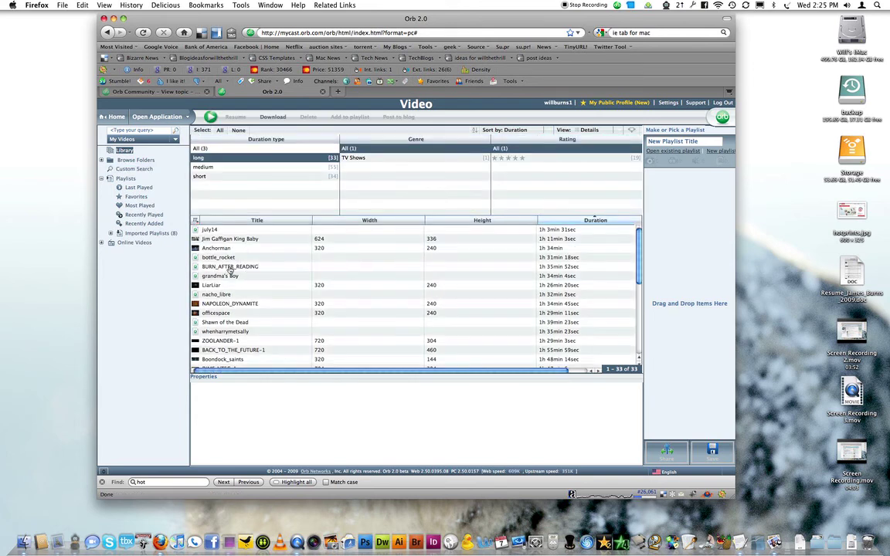
mouse_move(230, 269)
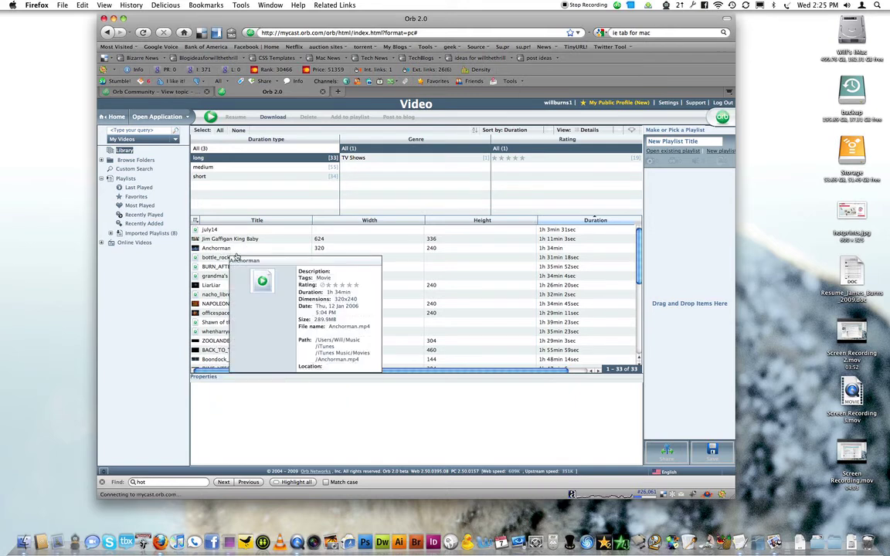
scroll(221, 273, down, 3)
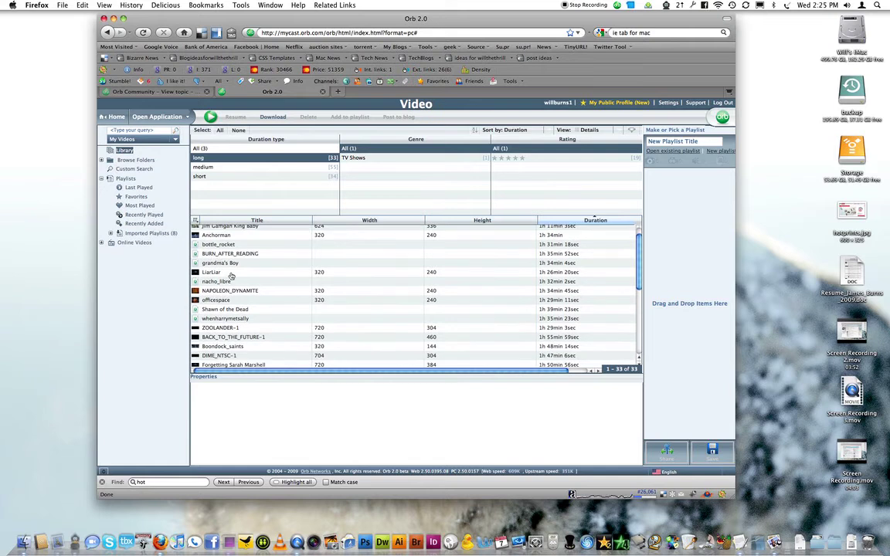
double_click(225, 324)
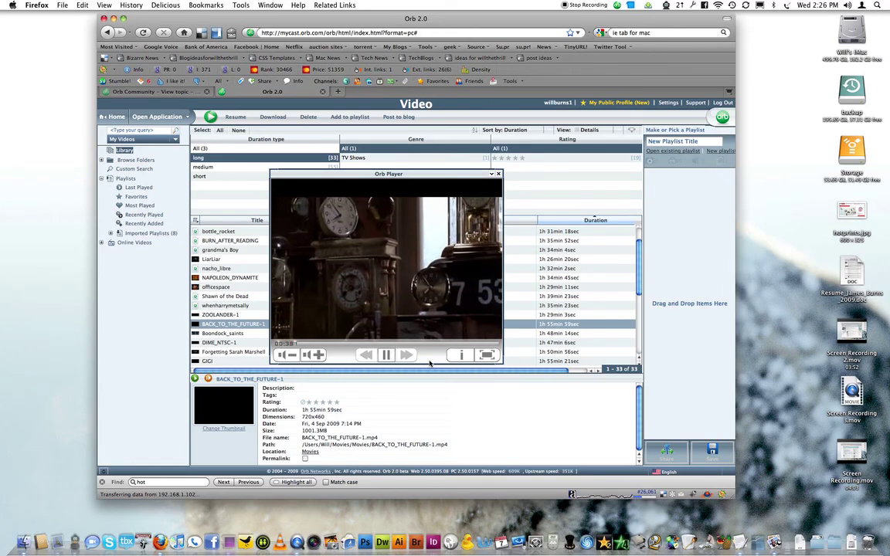
click(499, 174)
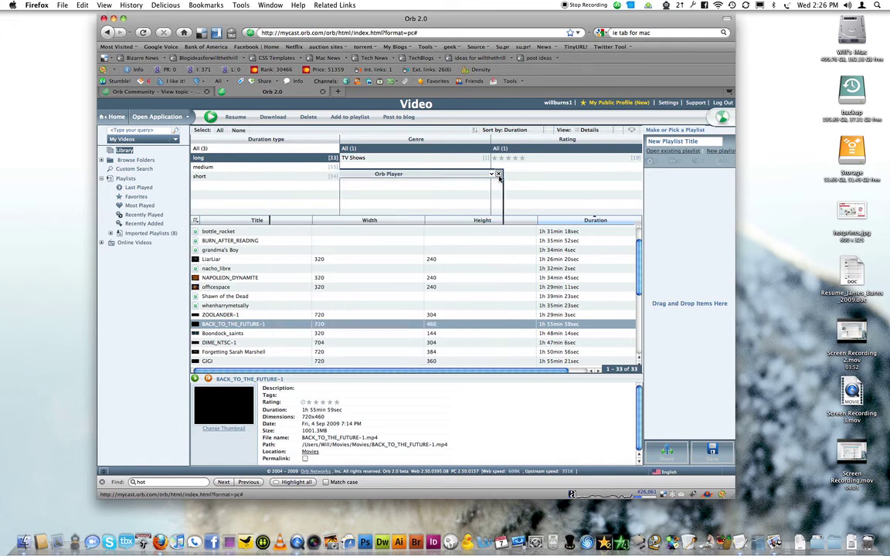
Open the Photo application
click(157, 116)
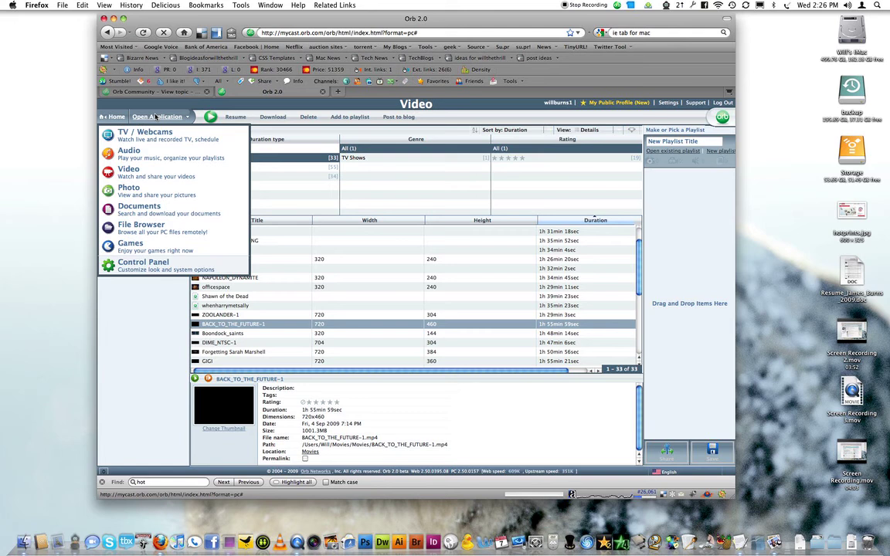
click(150, 172)
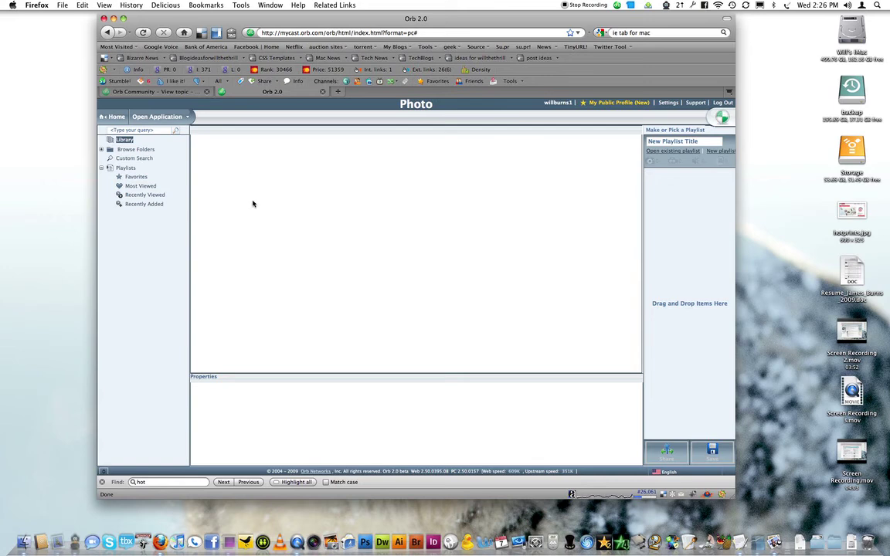
Open the TV / Webcams application, view the available webcams and list the Internet TV channels
click(147, 116)
click(143, 136)
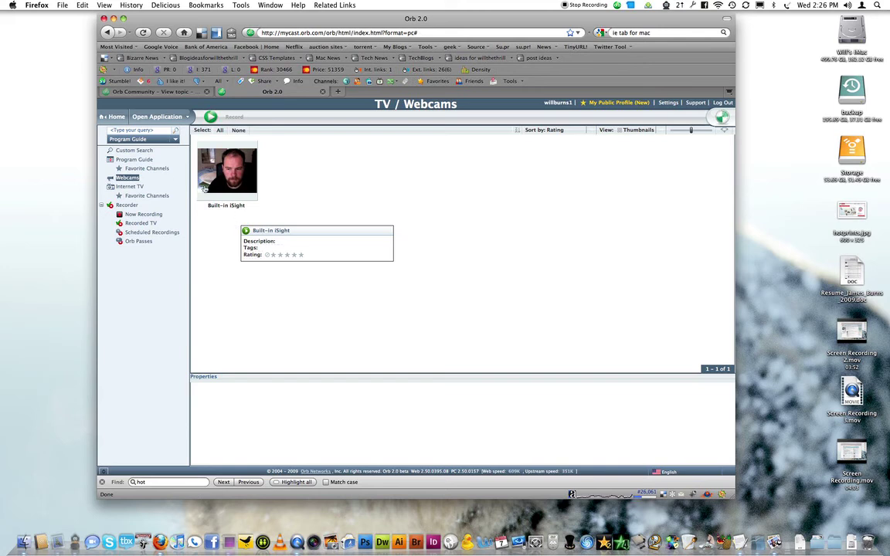
click(128, 186)
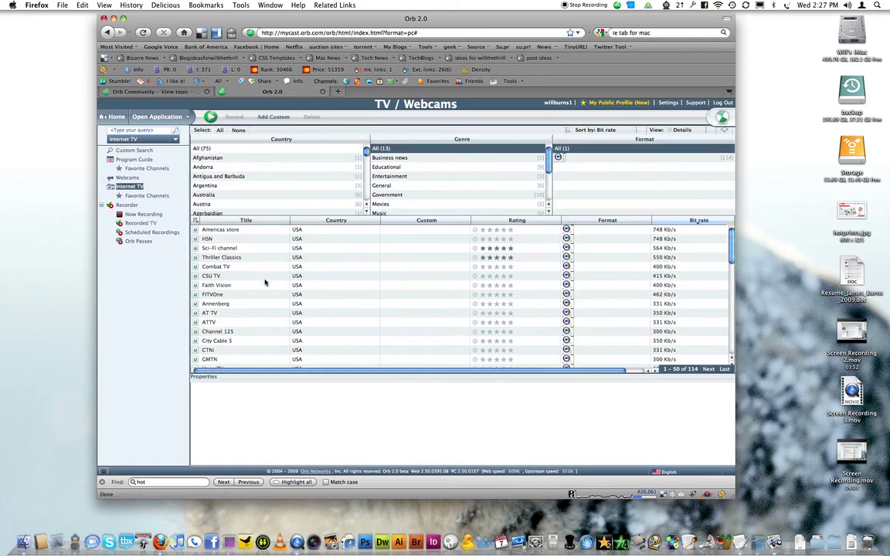
Look through the Internet TV channel list and its countries, checking the titles and bit rates on offer
scroll(264, 282, down, 10)
scroll(278, 198, down, 15)
scroll(279, 199, up, 15)
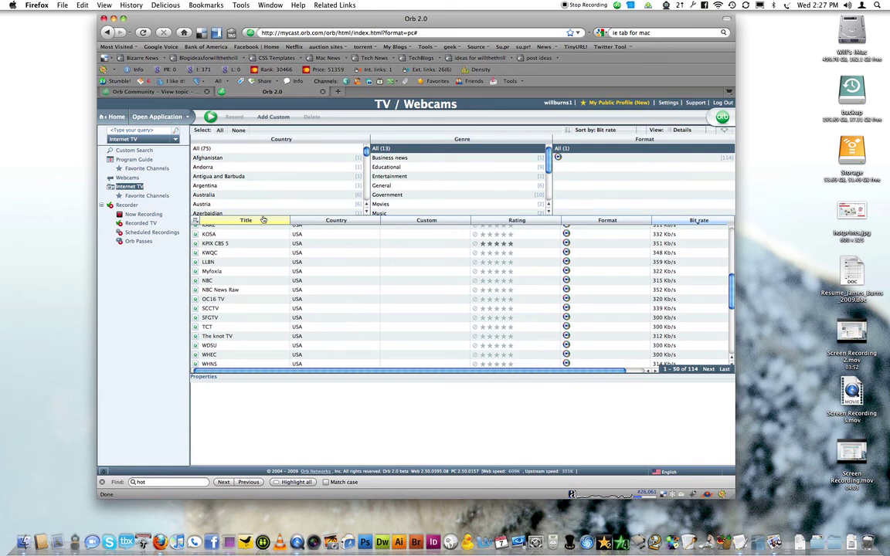
scroll(263, 193, down, 6)
scroll(292, 248, down, 5)
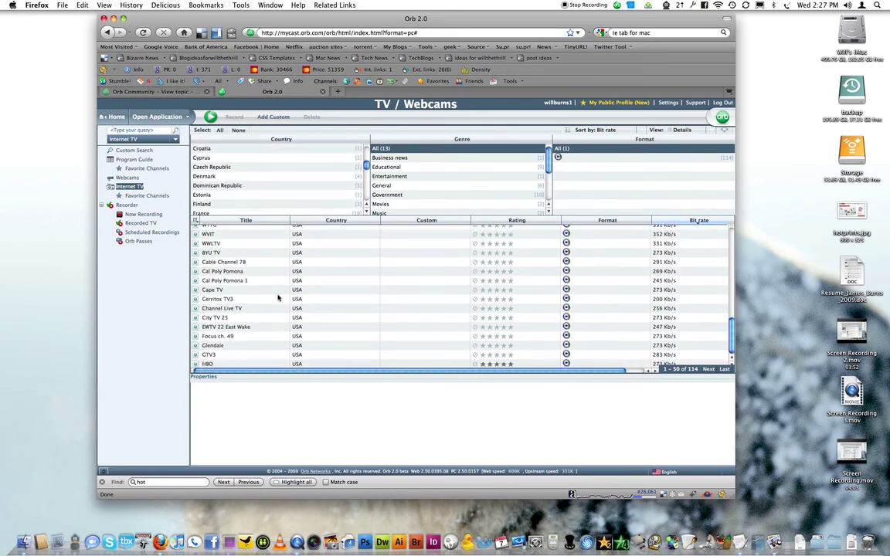
scroll(248, 351, up, 10)
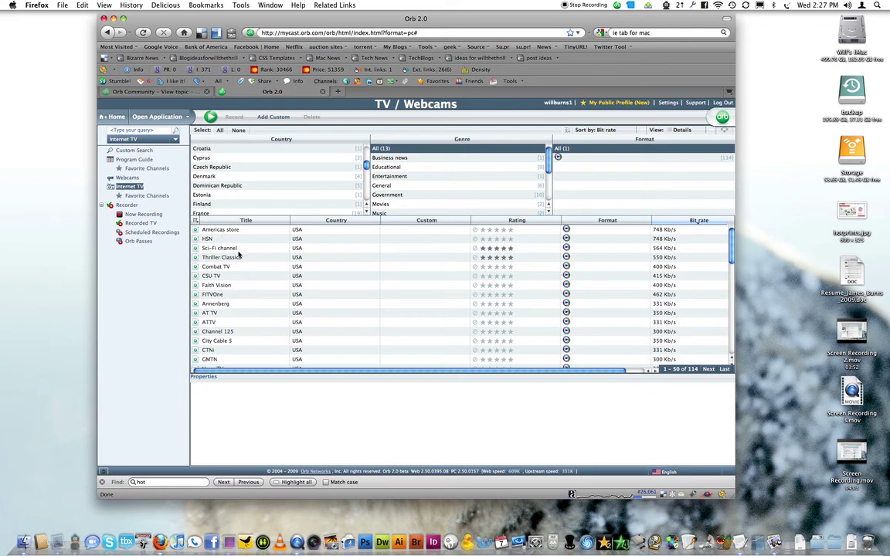
mouse_move(238, 254)
scroll(375, 276, down, 1)
scroll(360, 284, up, 1)
Open the Program Guide in TV / Webcams and shift the browser window slightly on the desktop
click(134, 160)
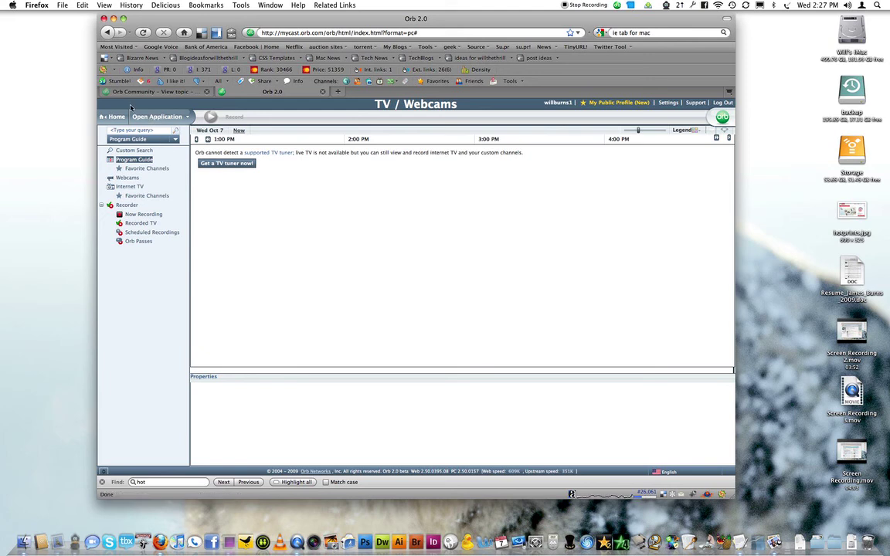
click(153, 116)
drag(594, 27, 576, 4)
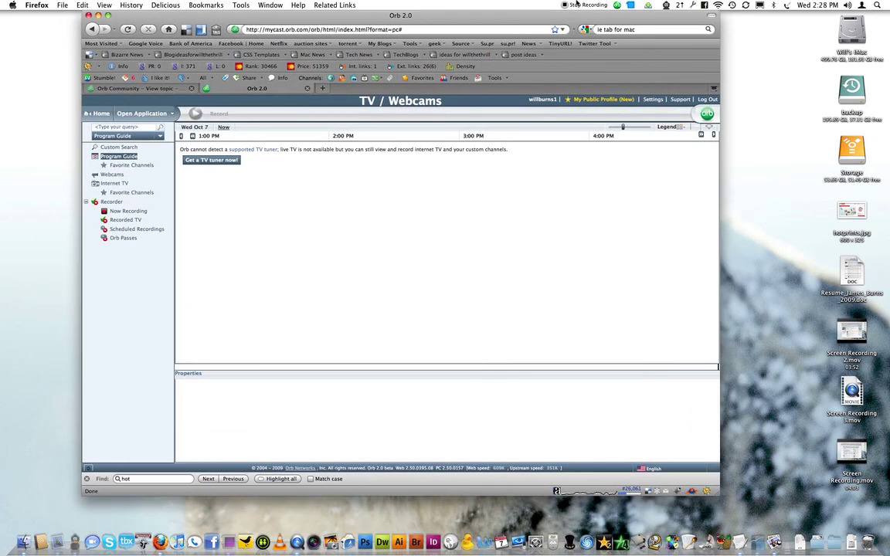
Switch to the Orb for Mac CTP4 forum topic and review its system requirements, limitations and installer download link
click(130, 89)
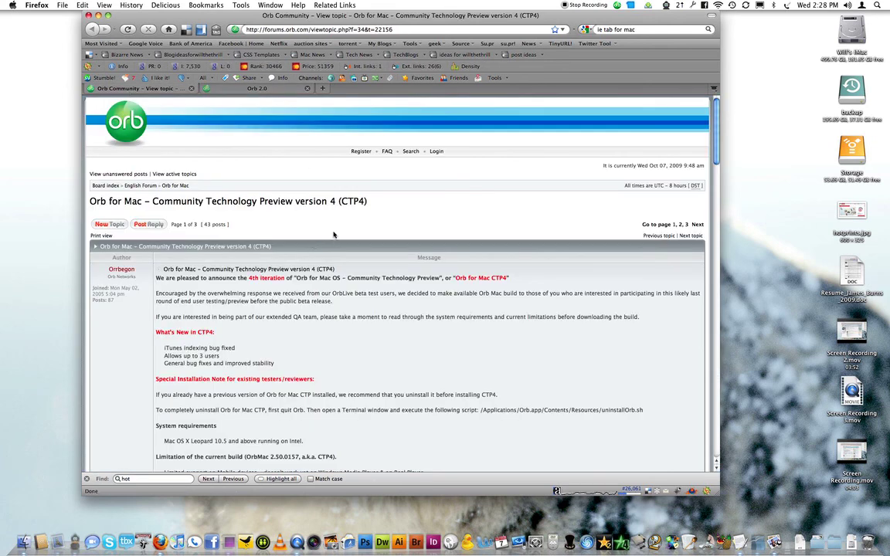
scroll(331, 259, down, 1)
scroll(377, 309, down, 10)
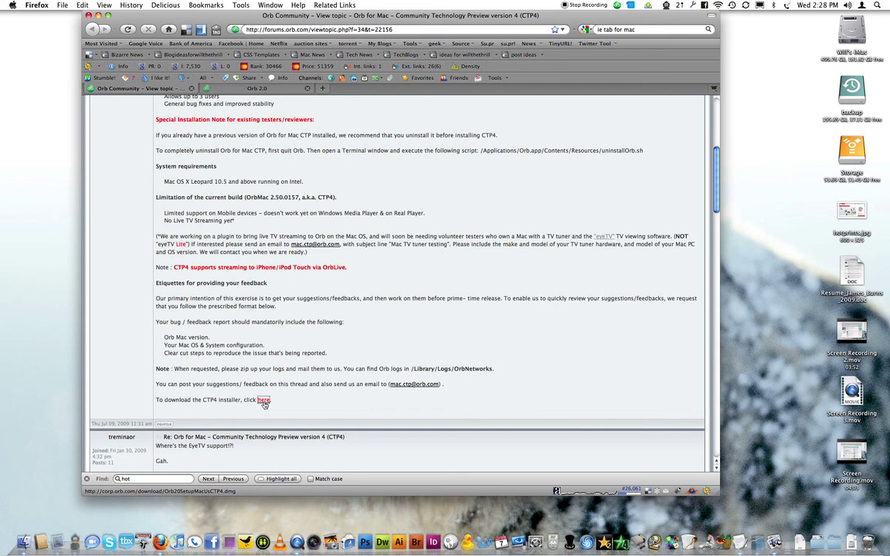
scroll(334, 324, up, 6)
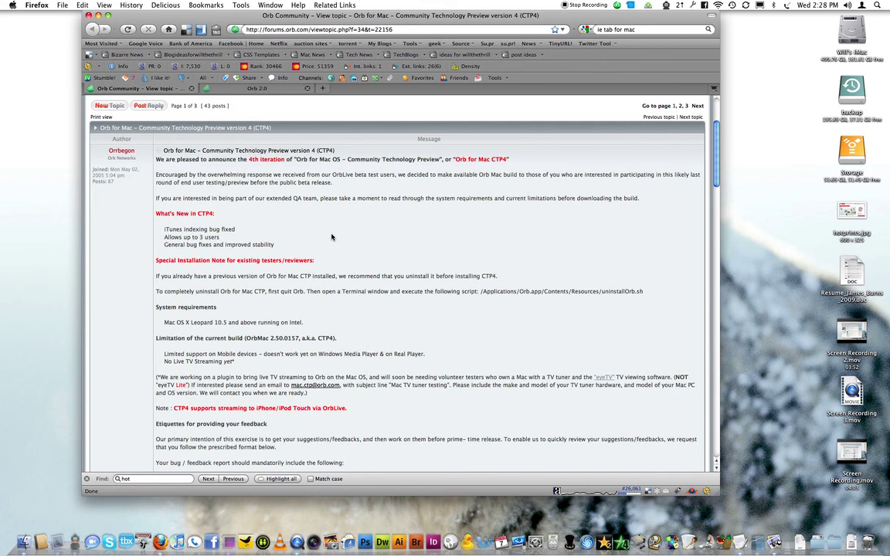
scroll(333, 237, down, 2)
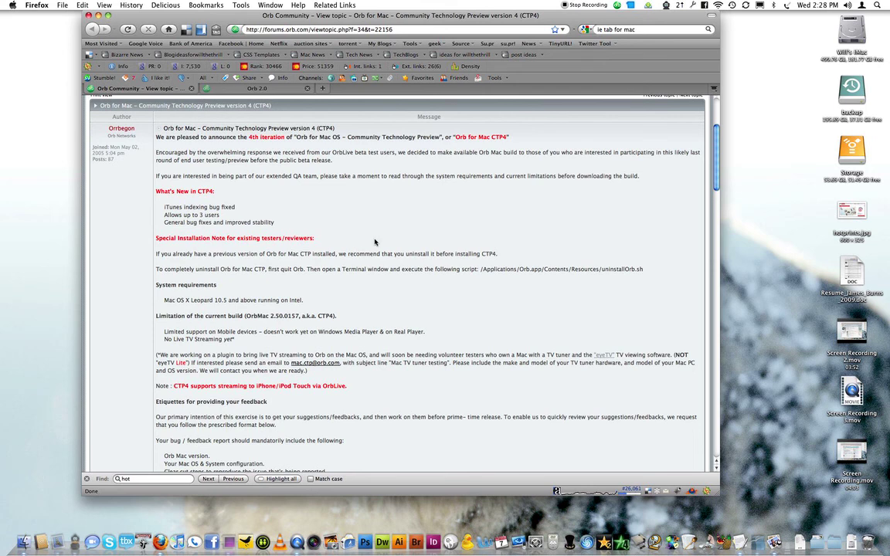
Return to the Orb 2.0 page, view the commands of the Orb desktop helper and dismiss them
key(ctrl+Tab)
click(616, 6)
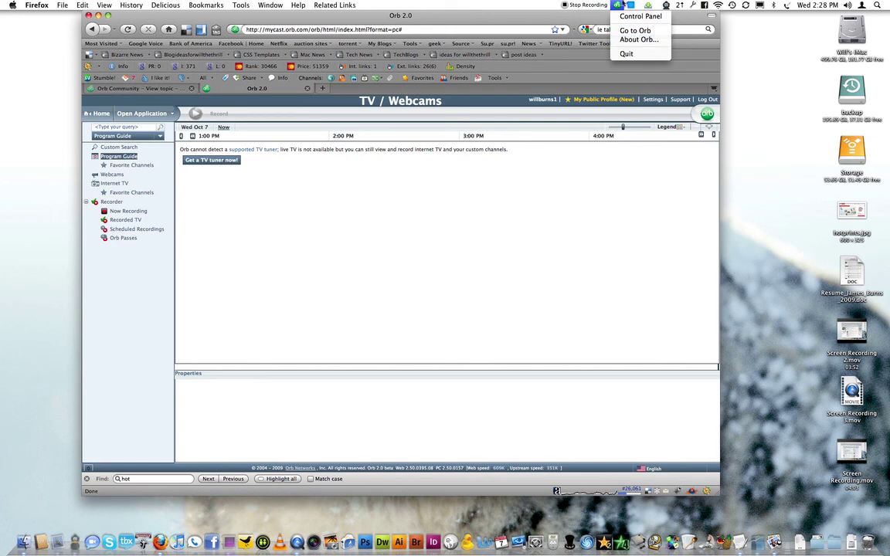
click(620, 5)
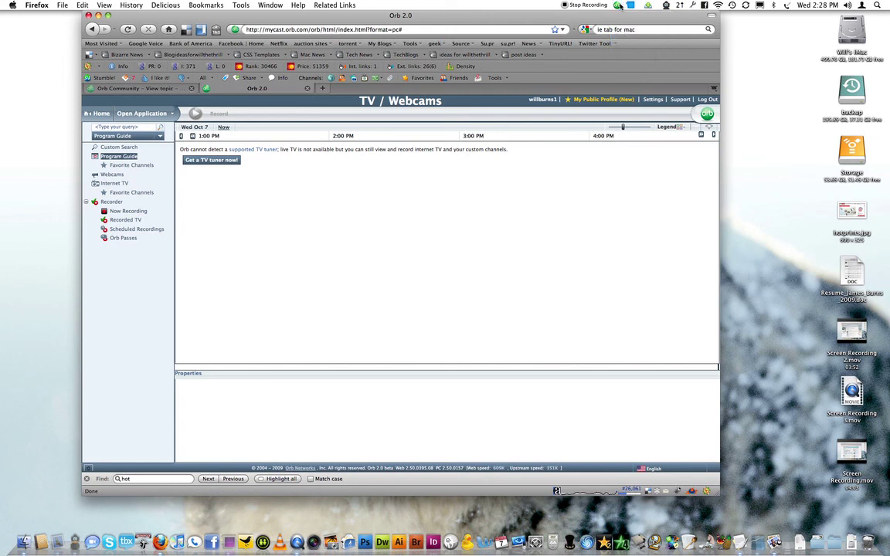